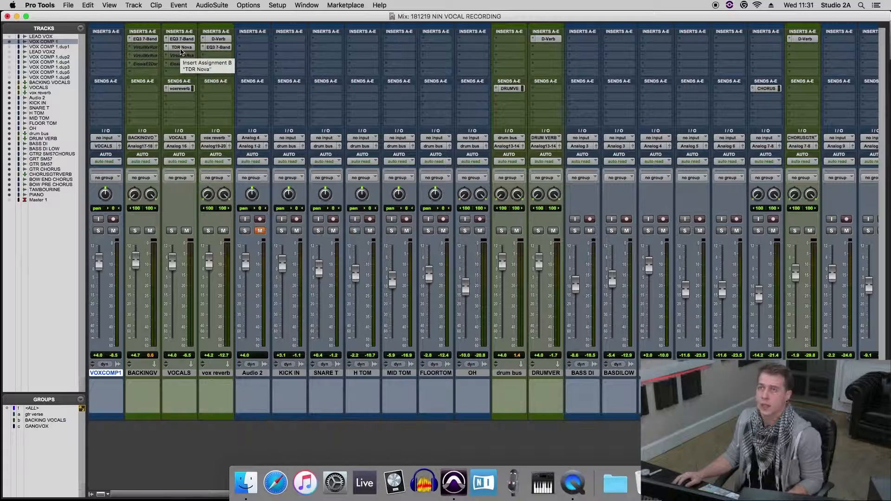
Review the TDR Nova equalizer settings on the VOCALS track, then close the plug-in
{"action": "left_click", "coordinate": [182, 48]}
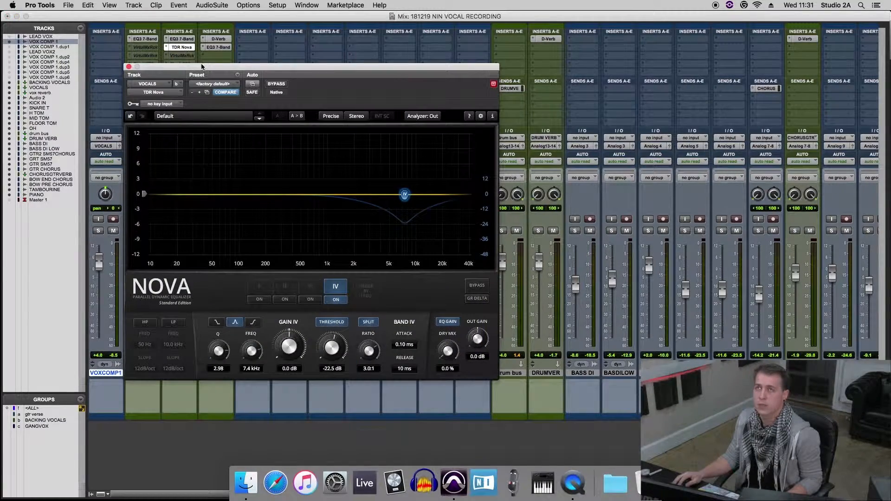
{"action": "left_click_drag", "start_coordinate": [201, 67], "coordinate": [222, 64]}
{"action": "left_click", "coordinate": [149, 65]}
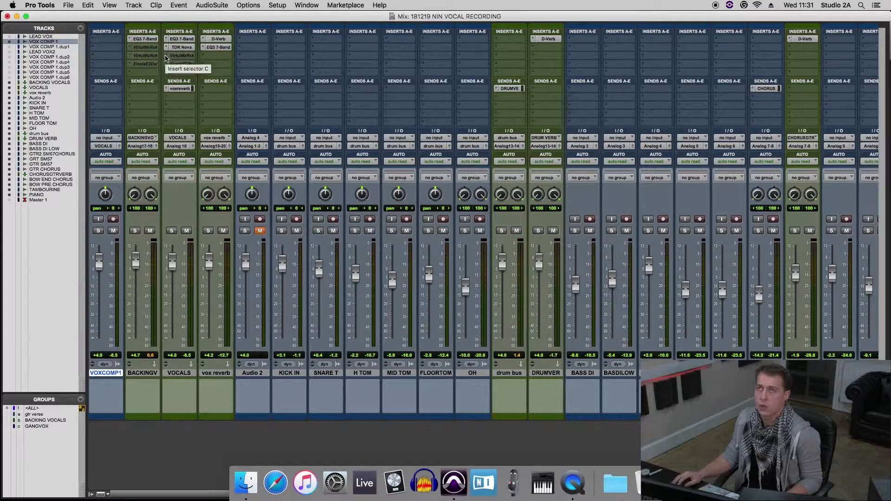
Insert the stereo Dyn3 Compressor/Limiter in insert slot C of the VOCALS track, replacing the missing plug-in
{"action": "left_click", "coordinate": [167, 63]}
{"action": "mouse_move", "coordinate": [218, 26]}
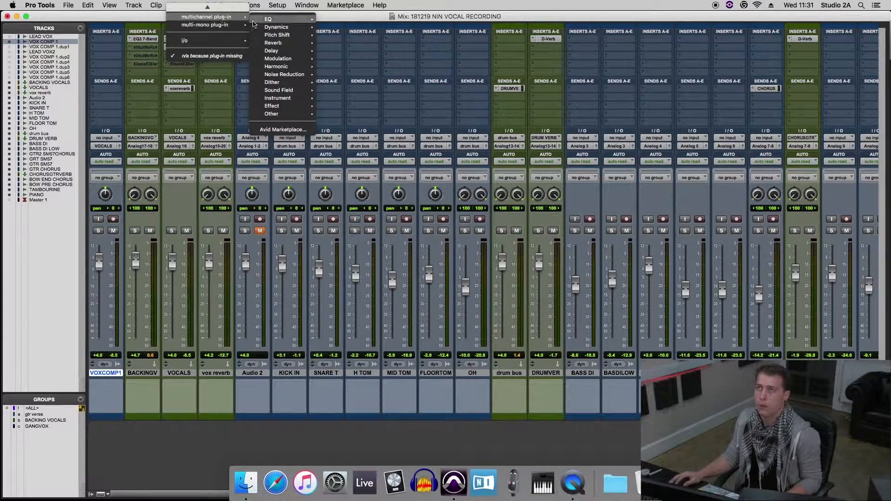
{"action": "mouse_move", "coordinate": [283, 28]}
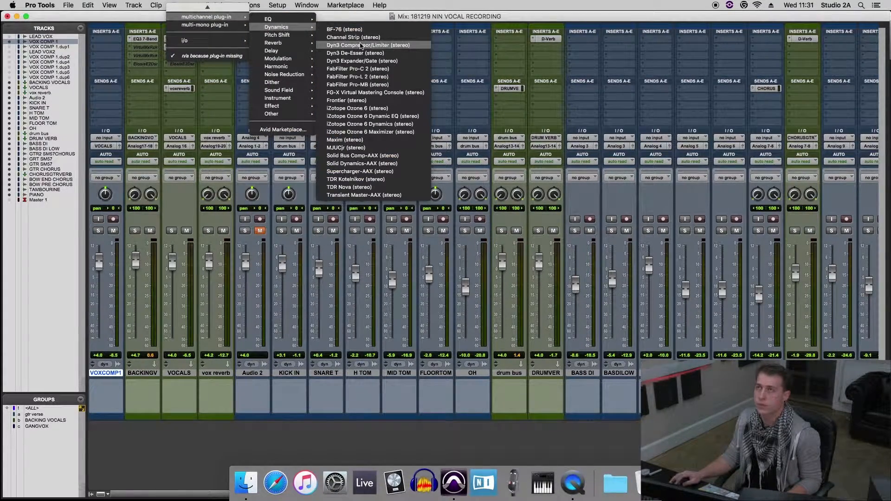
{"action": "left_click", "coordinate": [361, 45]}
{"action": "left_click_drag", "start_coordinate": [288, 68], "coordinate": [403, 139]}
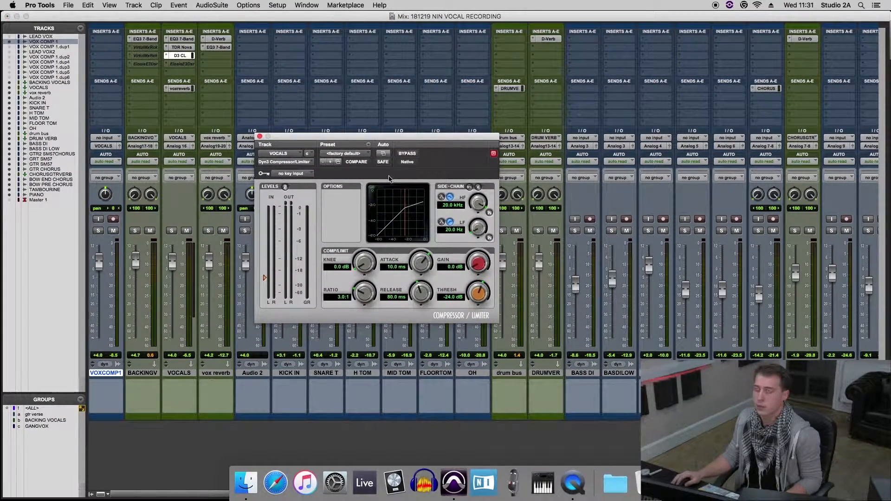
Play the song with the Edit window showing and set the vocal compressor's threshold to -31.6 dB
{"action": "key", "text": "super+equal"}
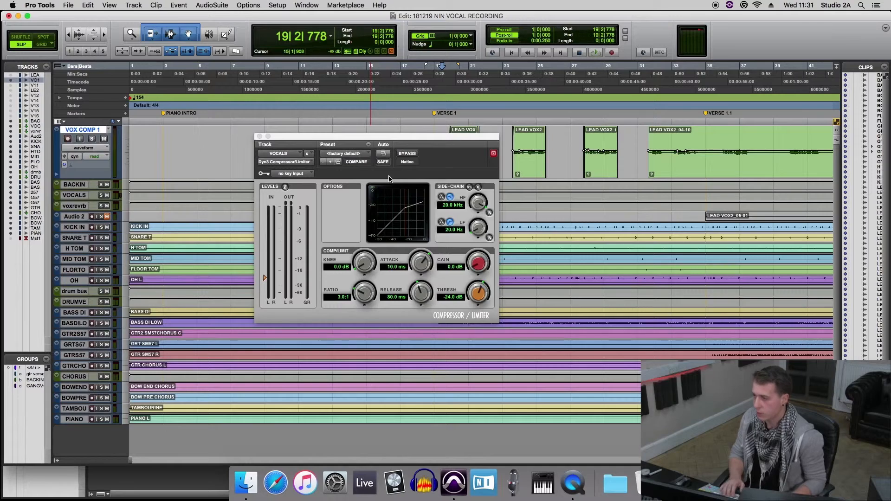
{"action": "left_click_drag", "start_coordinate": [420, 138], "coordinate": [324, 152]}
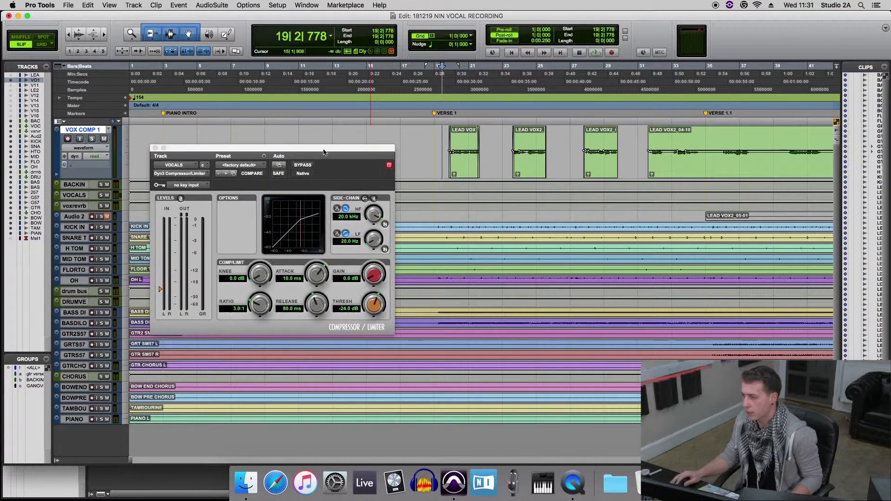
{"action": "key", "text": "space"}
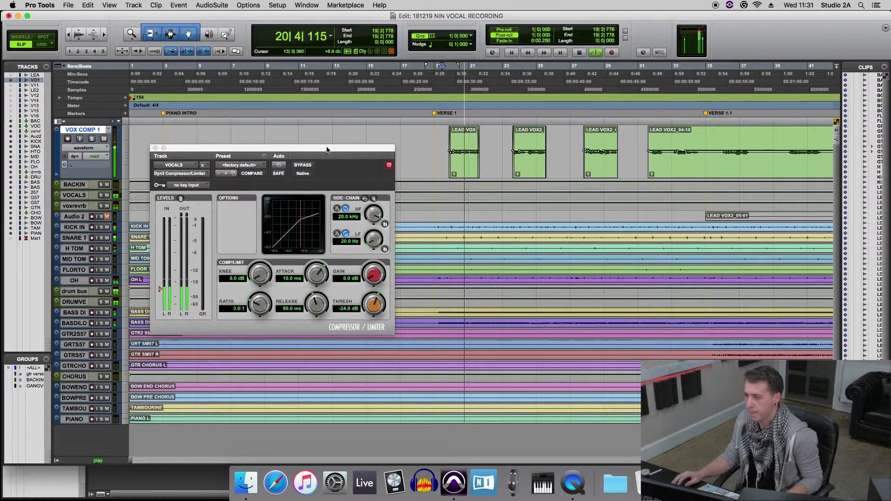
{"action": "left_click_drag", "start_coordinate": [345, 147], "coordinate": [338, 131]}
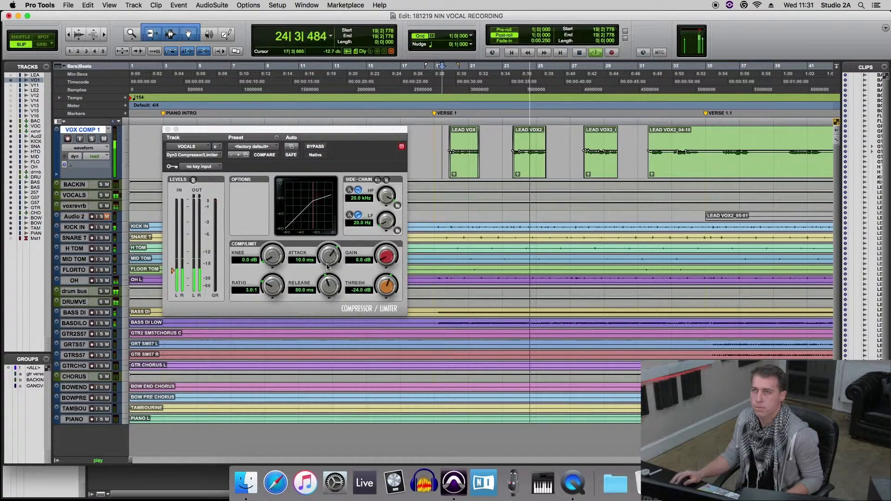
{"action": "mouse_move", "coordinate": [386, 287]}
{"action": "left_mouse_down"}
{"action": "mouse_move", "coordinate": [385, 303]}
{"action": "mouse_move", "coordinate": [385, 288]}
{"action": "left_mouse_up"}
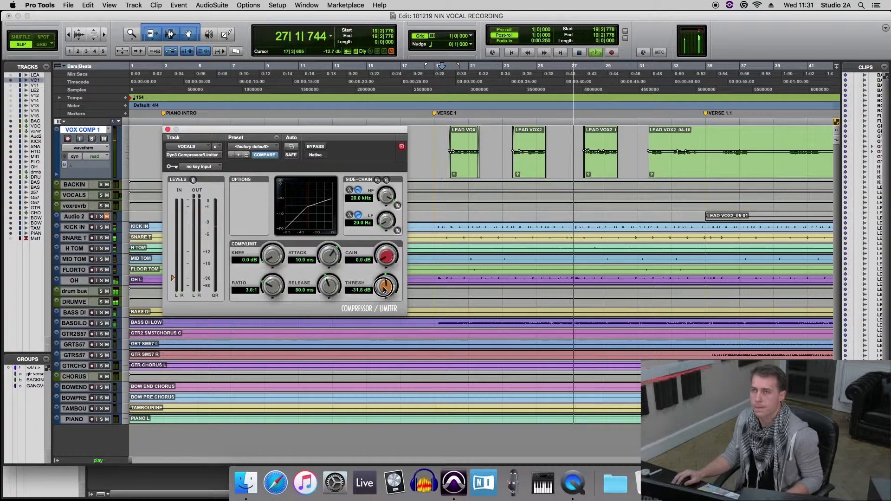
Set the compressor's ratio to 3.5:1, its release to 91.4 ms and its attack to 1.8 ms
{"action": "left_click_drag", "start_coordinate": [270, 290], "coordinate": [271, 285]}
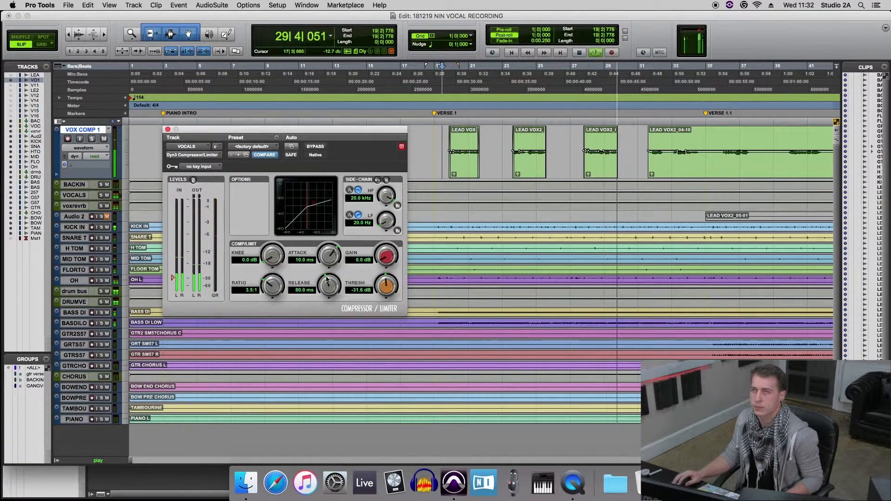
{"action": "left_click_drag", "start_coordinate": [330, 285], "coordinate": [332, 279]}
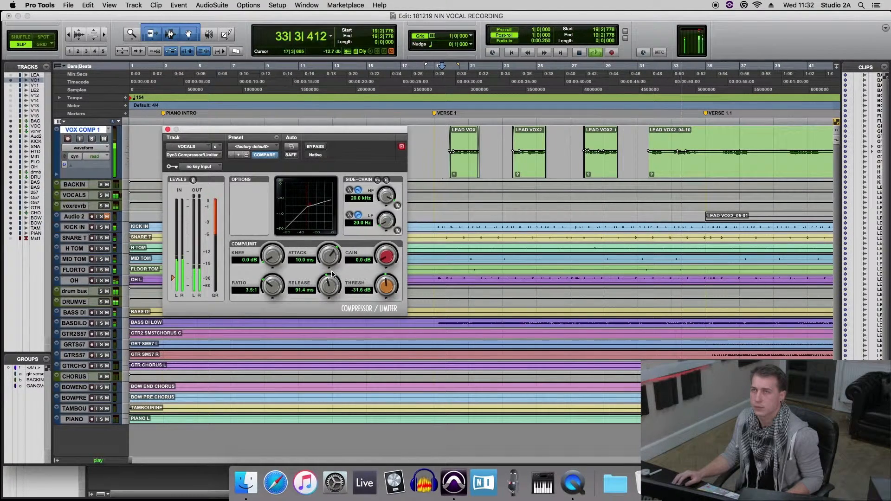
{"action": "left_click_drag", "start_coordinate": [329, 256], "coordinate": [328, 252]}
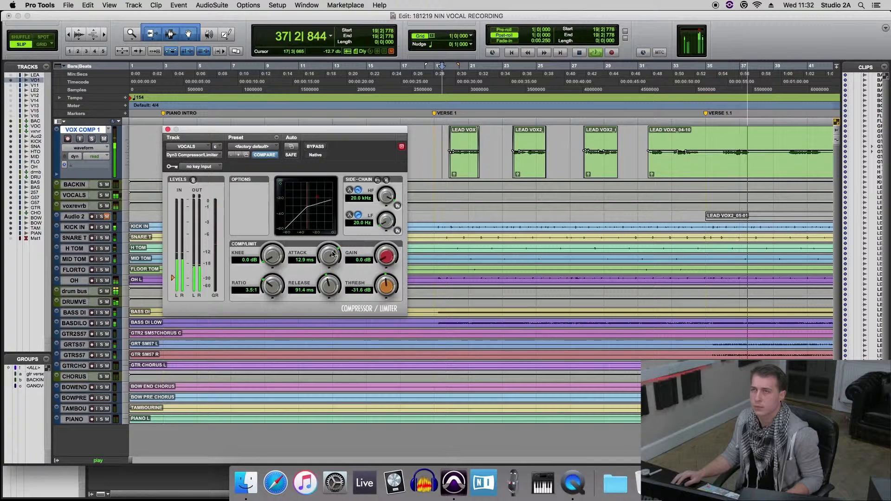
{"action": "left_click_drag", "start_coordinate": [333, 254], "coordinate": [325, 289]}
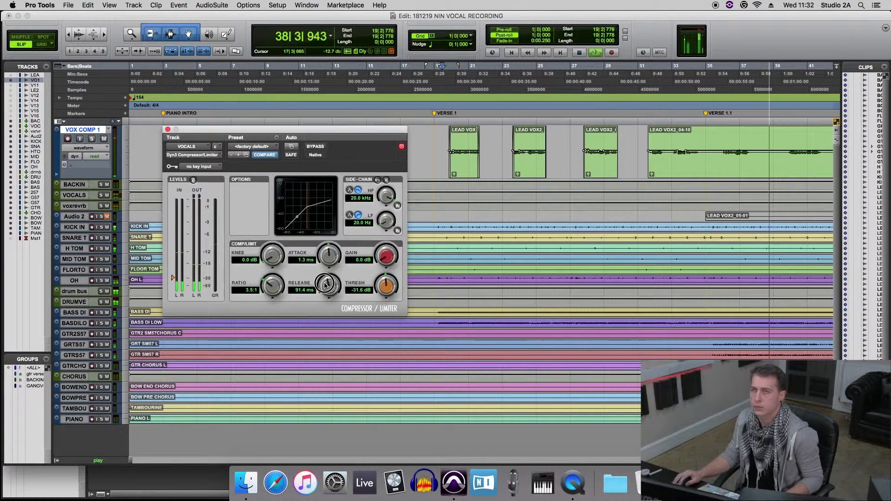
{"action": "left_click_drag", "start_coordinate": [330, 251], "coordinate": [330, 245]}
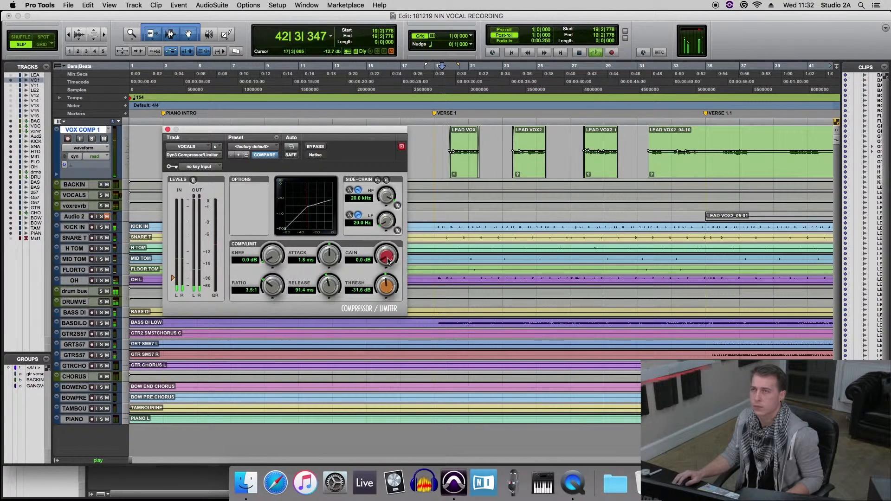
Raise the compressor's make-up gain to 4.3 dB and shorten its attack to 1.1 ms
{"action": "left_click_drag", "start_coordinate": [387, 258], "coordinate": [387, 249]}
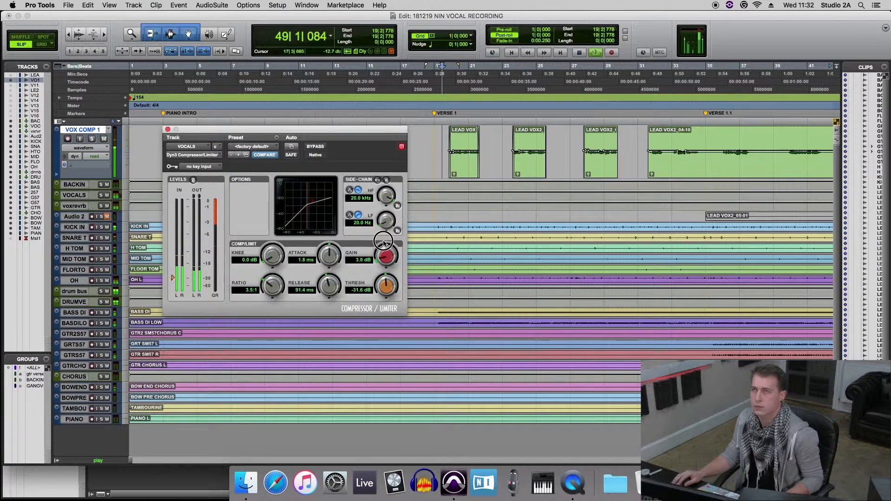
{"action": "left_click_drag", "start_coordinate": [385, 256], "coordinate": [386, 255]}
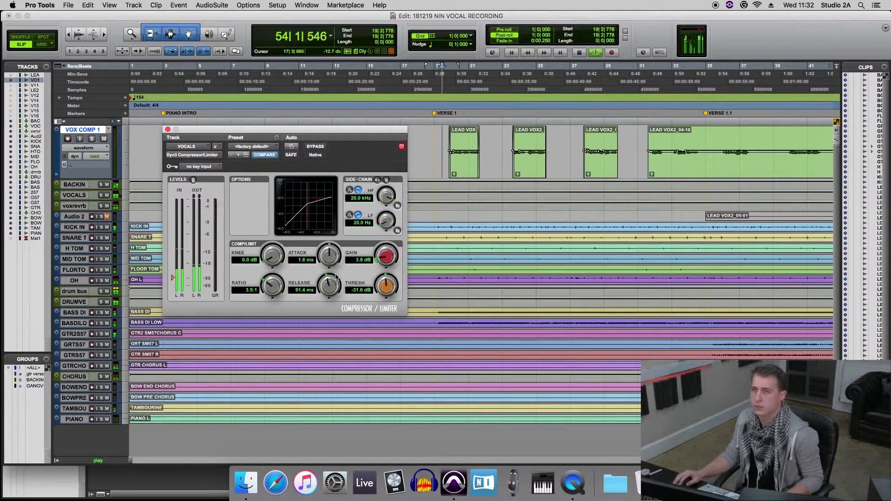
{"action": "left_click_drag", "start_coordinate": [329, 258], "coordinate": [328, 265]}
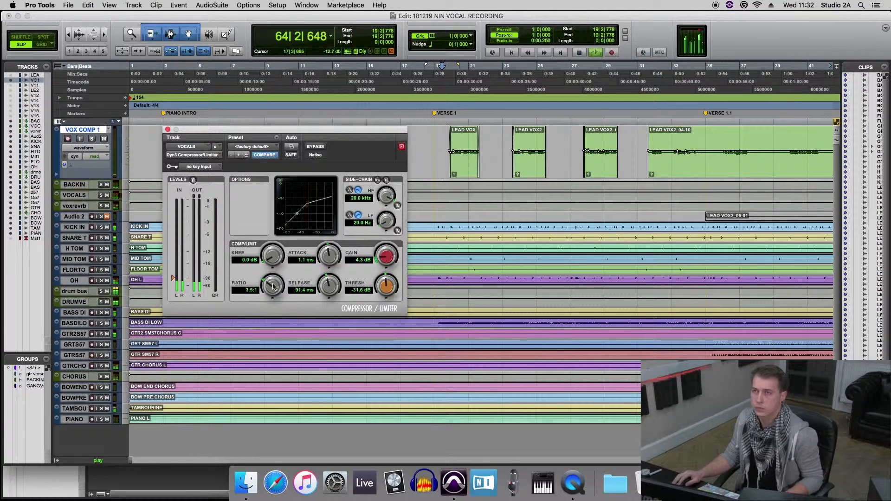
Set the compressor's ratio to 3.7:1 and its knee to 18.1 dB, with playback stopped
{"action": "scroll", "coordinate": [272, 285], "scroll_direction": "up", "scroll_amount": 1}
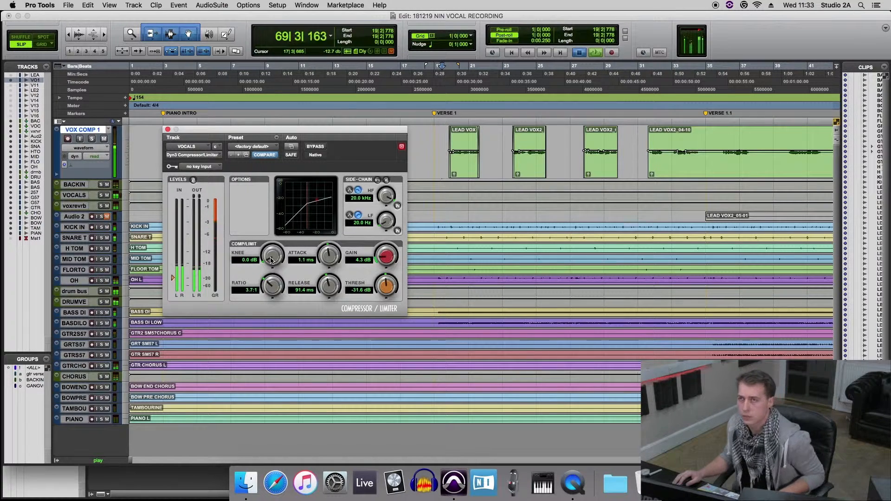
{"action": "key", "text": "space"}
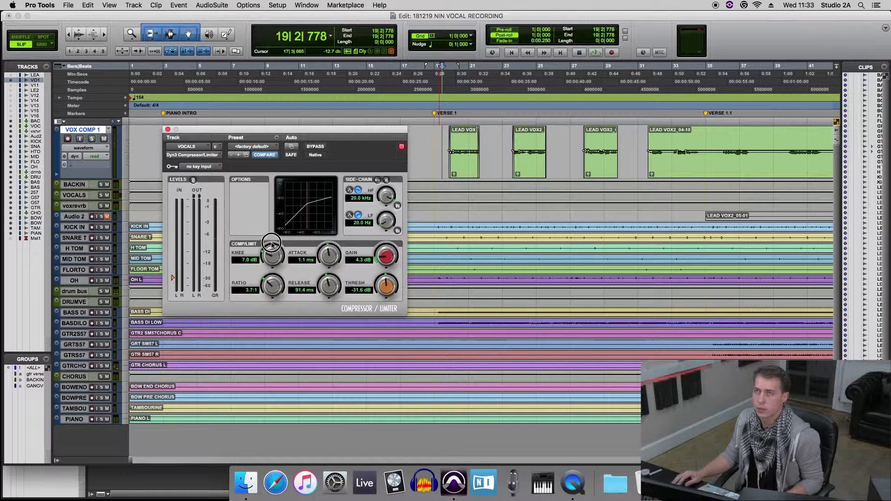
{"action": "left_click_drag", "start_coordinate": [272, 234], "coordinate": [271, 231]}
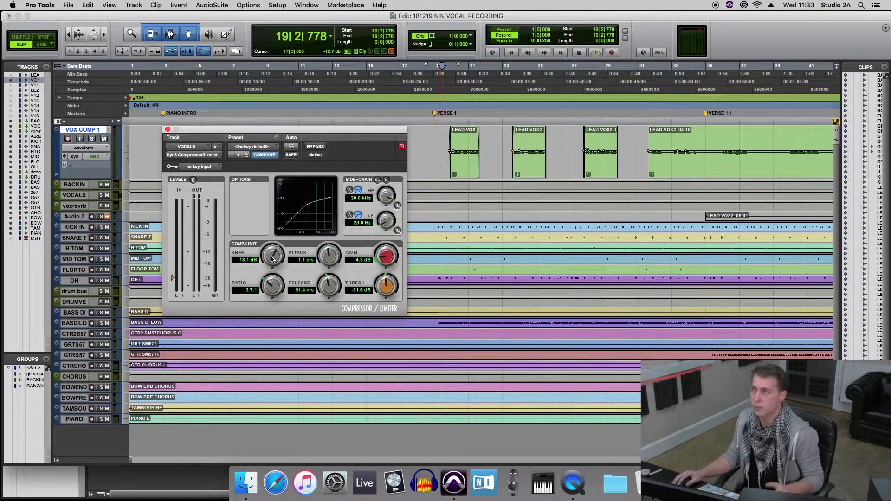
Resume playback and fine-tune the compressor's attack to 958.2 us and its knee to 18.5 dB
{"action": "key", "text": "space"}
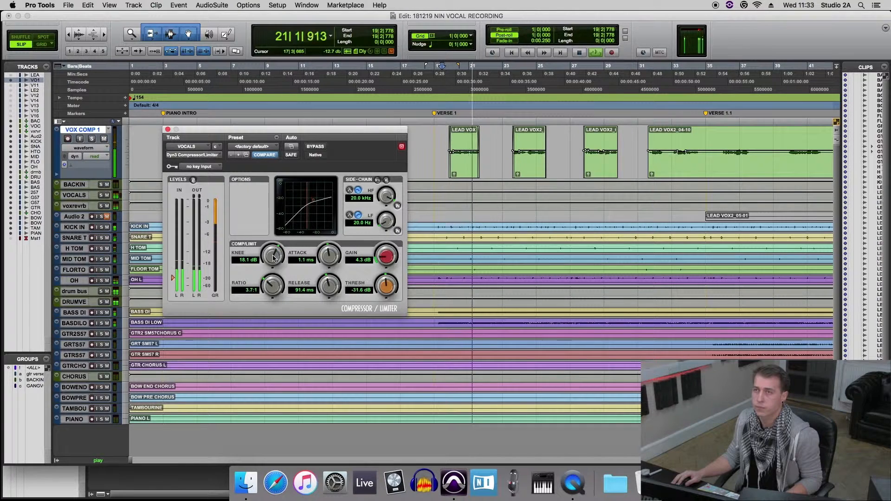
{"action": "left_click_drag", "start_coordinate": [273, 258], "coordinate": [272, 254]}
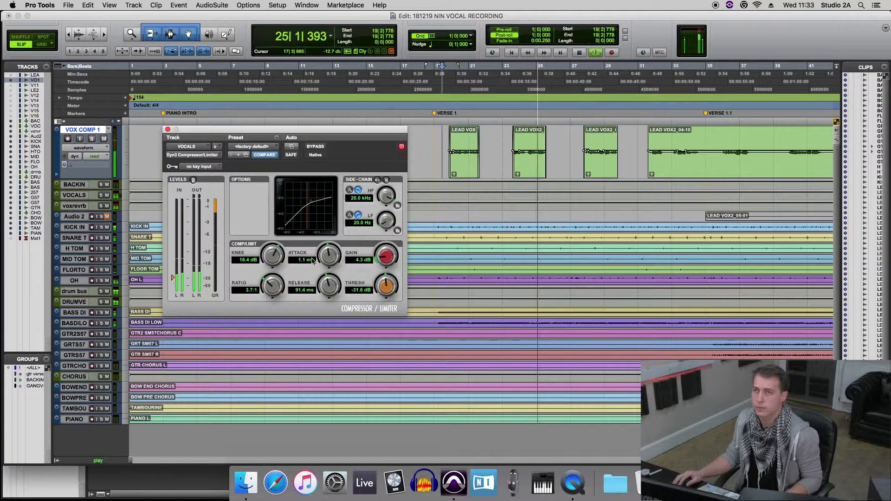
{"action": "left_click_drag", "start_coordinate": [334, 255], "coordinate": [333, 257]}
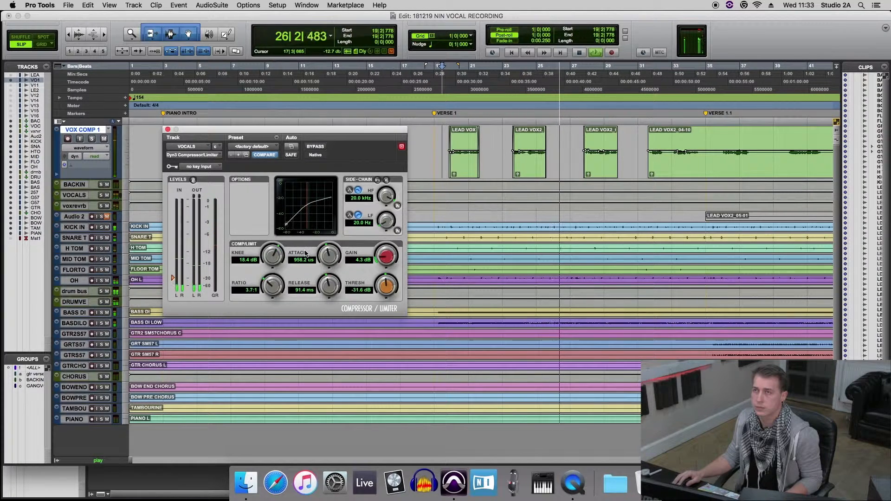
{"action": "left_click_drag", "start_coordinate": [273, 258], "coordinate": [273, 259]}
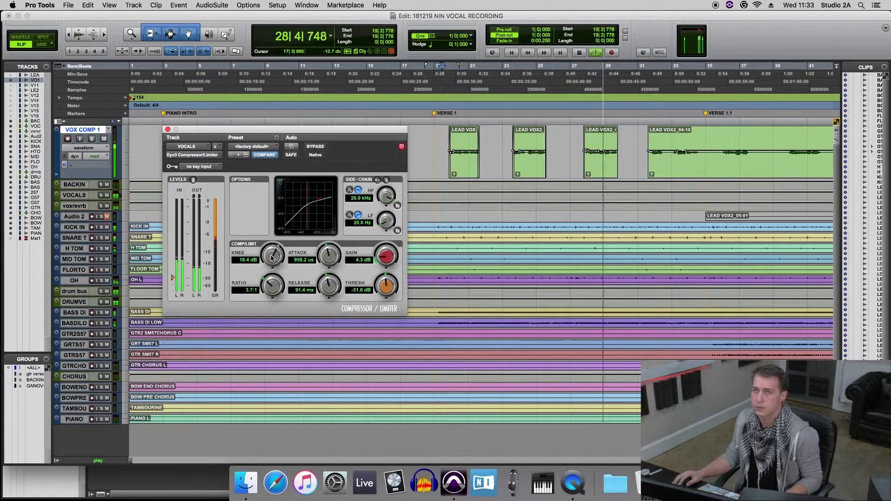
{"action": "left_click_drag", "start_coordinate": [272, 258], "coordinate": [273, 257]}
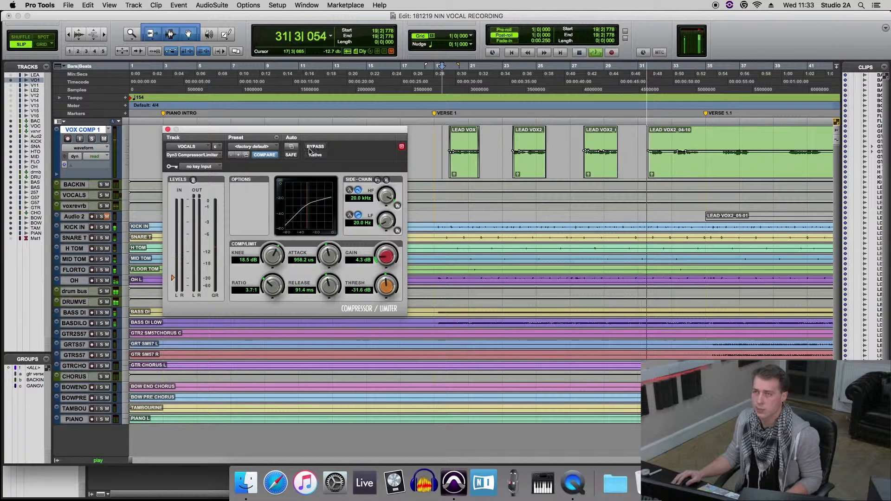
Raise the compressor's threshold to -28.4 dB and its gain to 6.2 dB during playback
{"action": "left_click_drag", "start_coordinate": [296, 131], "coordinate": [296, 128]}
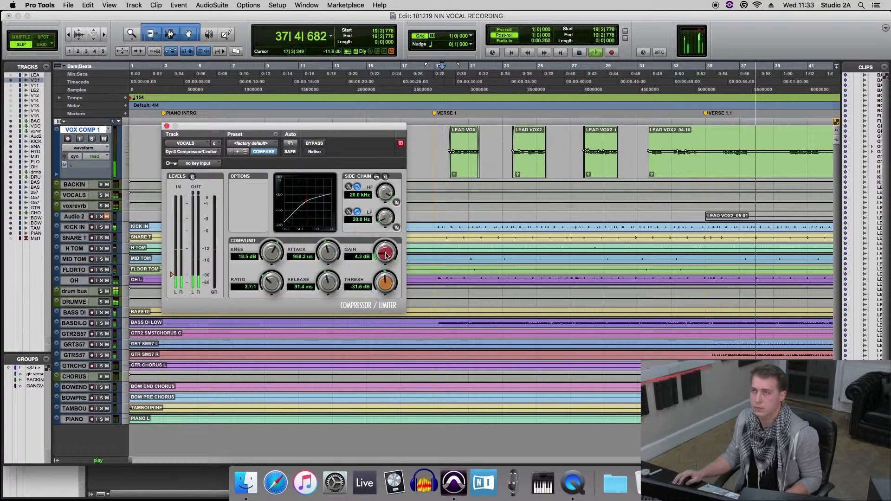
{"action": "left_click_drag", "start_coordinate": [384, 253], "coordinate": [385, 247]}
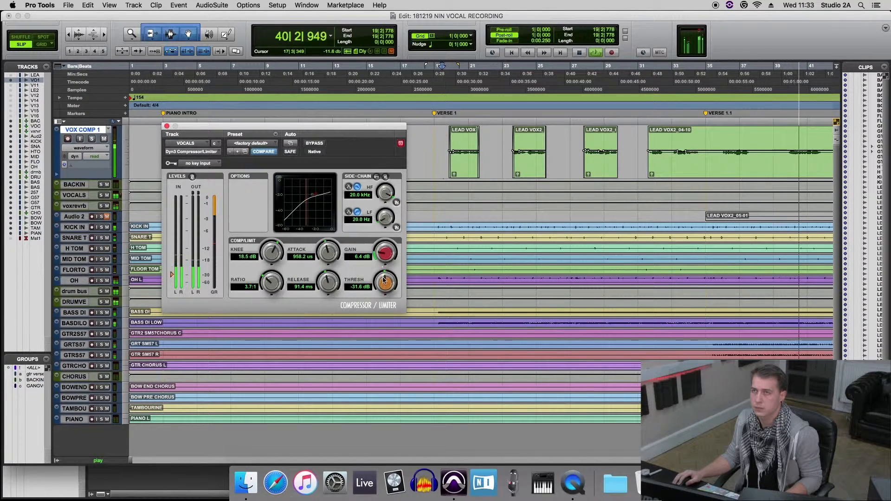
{"action": "left_click_drag", "start_coordinate": [385, 282], "coordinate": [386, 267]}
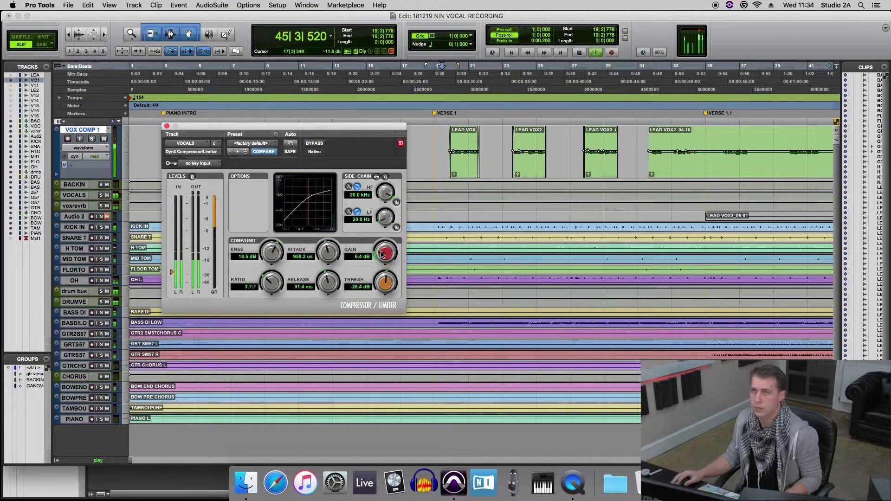
{"action": "left_click_drag", "start_coordinate": [383, 255], "coordinate": [383, 263]}
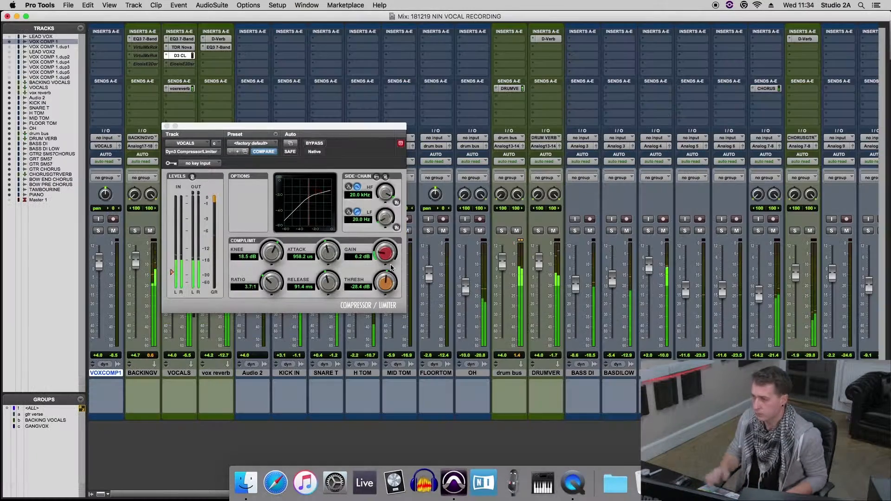
Close the vocal compressor, return to the Edit window and stop playback
{"action": "key", "text": "super+equal"}
{"action": "left_click", "coordinate": [168, 125]}
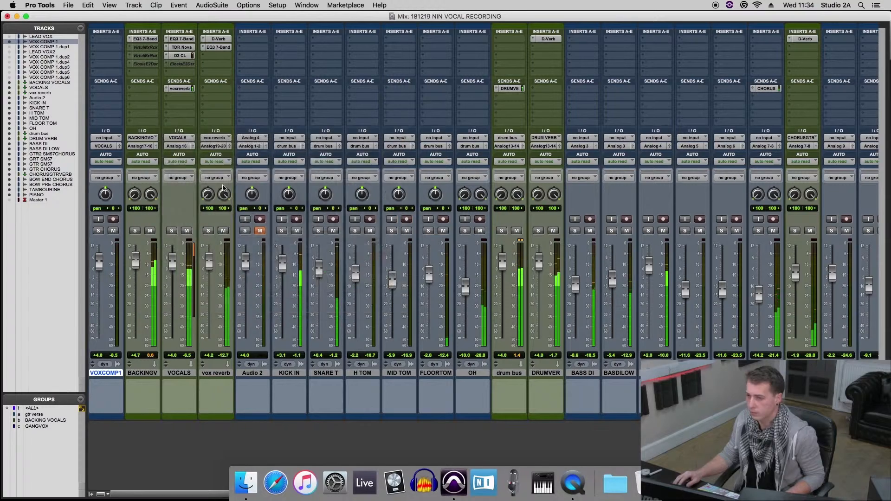
{"action": "key", "text": "super+equal"}
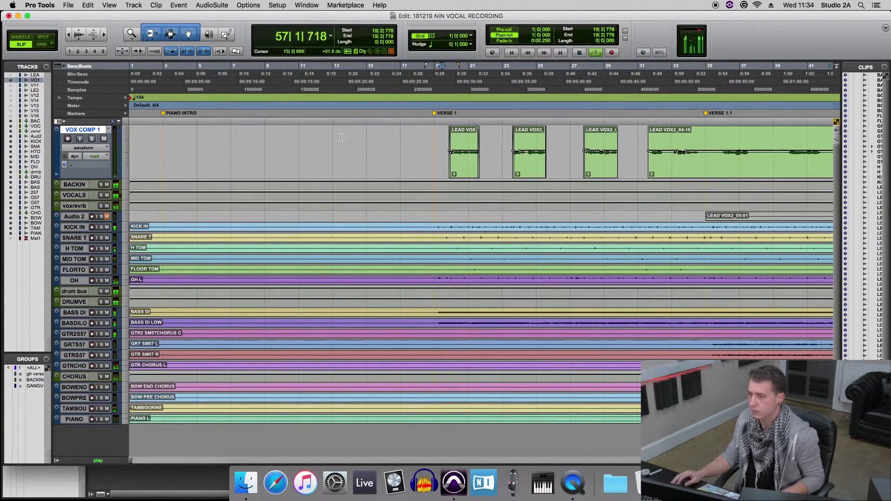
{"action": "key", "text": "space"}
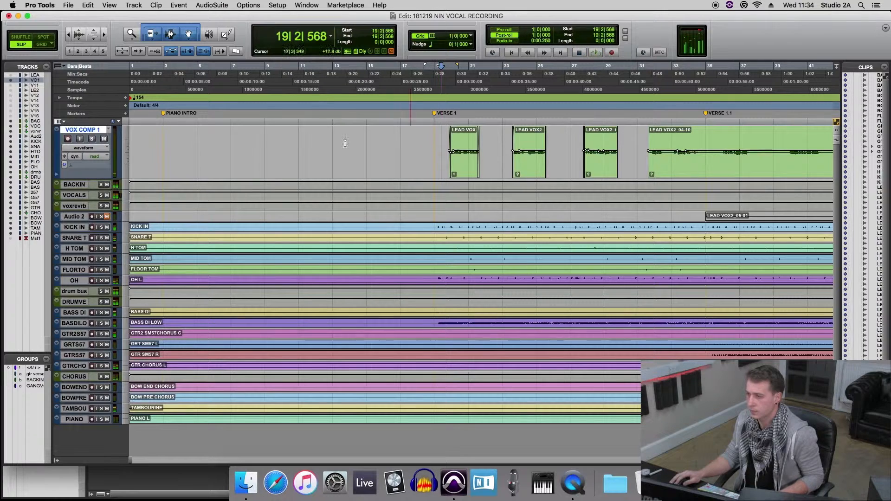
Audition the VOX COMP 1 track in solo from just after the VERSE 1 marker, then stop and unsolo it
{"action": "left_click", "coordinate": [91, 139]}
{"action": "key", "text": "space"}
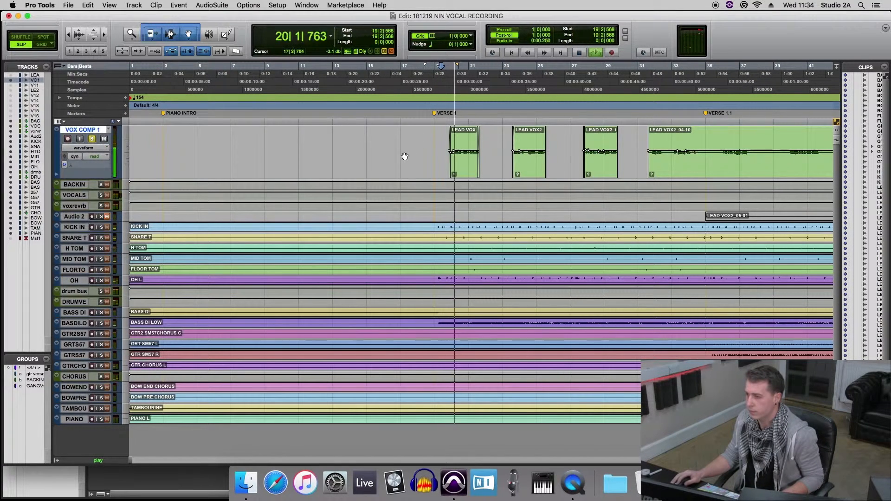
{"action": "key", "text": "space"}
{"action": "left_click", "coordinate": [92, 139]}
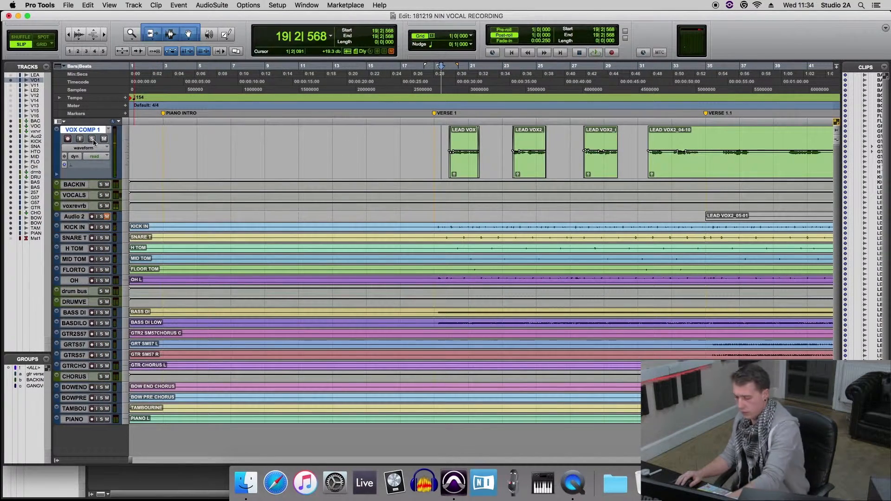
Audition the lead vocal in the full mix from just after the VERSE 1 marker and stop playback
{"action": "key", "text": "space"}
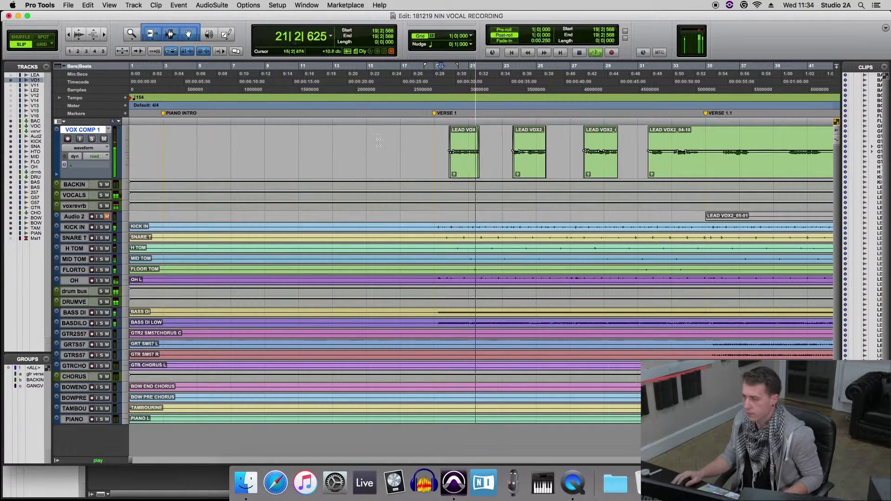
{"action": "key", "text": "space"}
{"action": "left_click", "coordinate": [440, 133]}
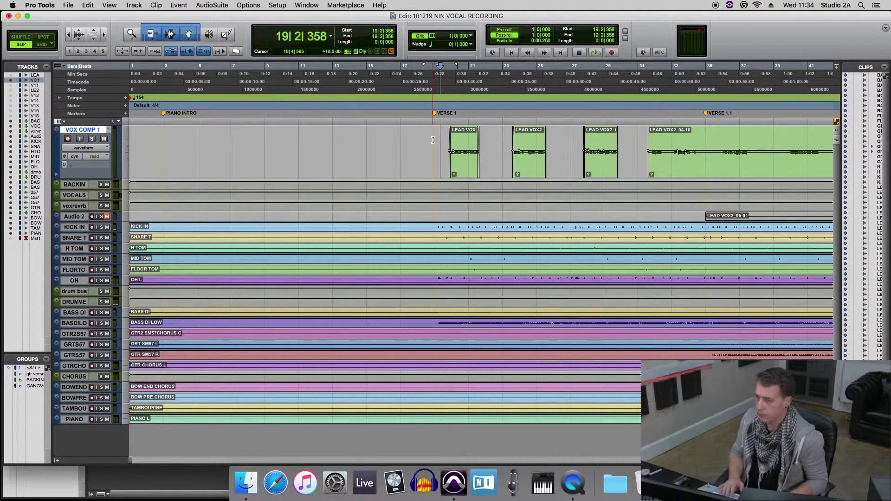
{"action": "key", "text": "super+equal"}
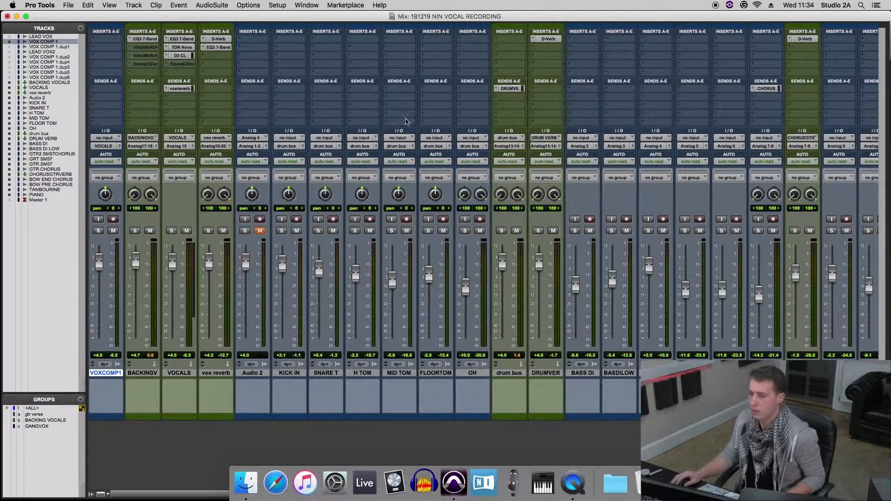
{"action": "key", "text": "super+equal"}
{"action": "key", "text": "space"}
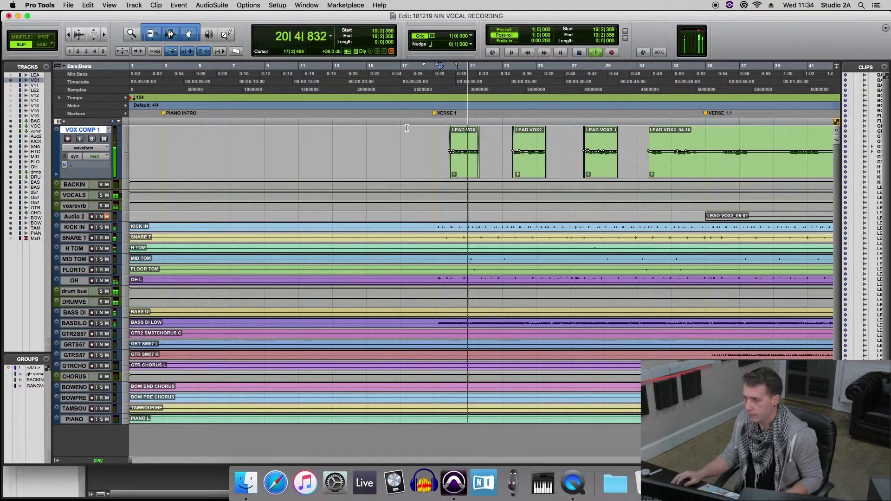
{"action": "key", "text": "space"}
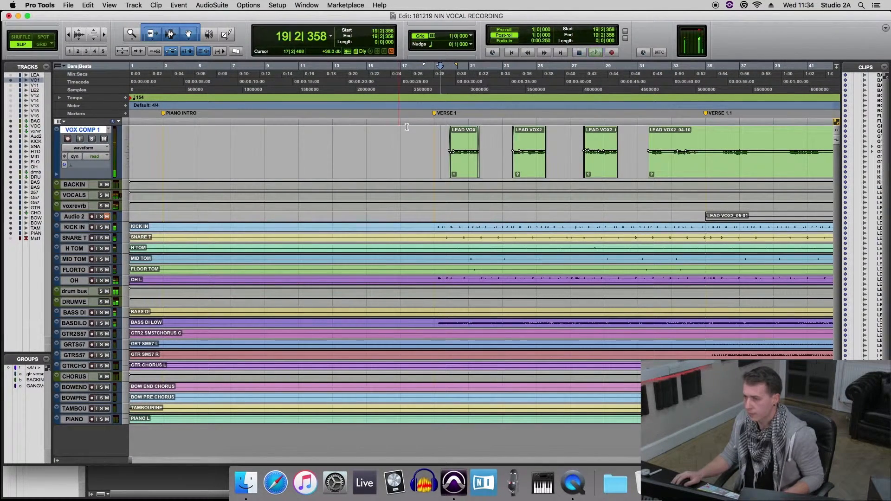
Switch to the Mix window and view the bus choices for the VOCALS track's reverb send without reassigning it
{"action": "key", "text": "super+equal"}
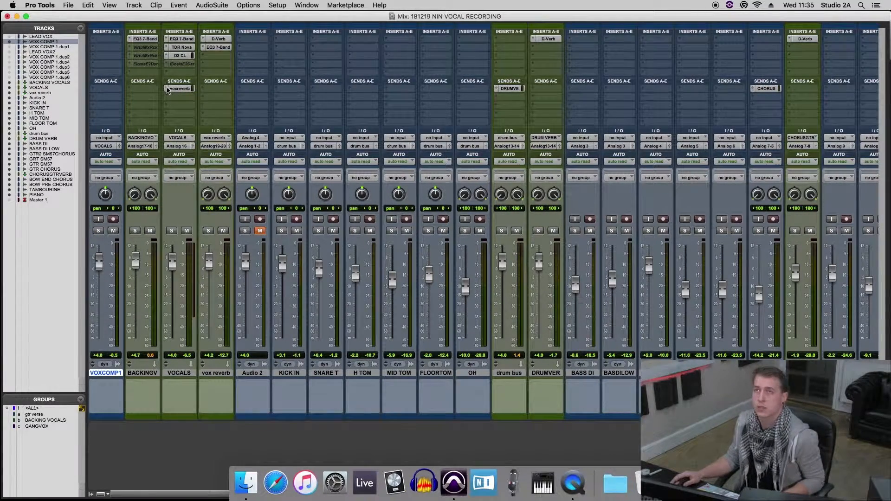
{"action": "left_click", "coordinate": [168, 90]}
{"action": "left_click", "coordinate": [181, 99]}
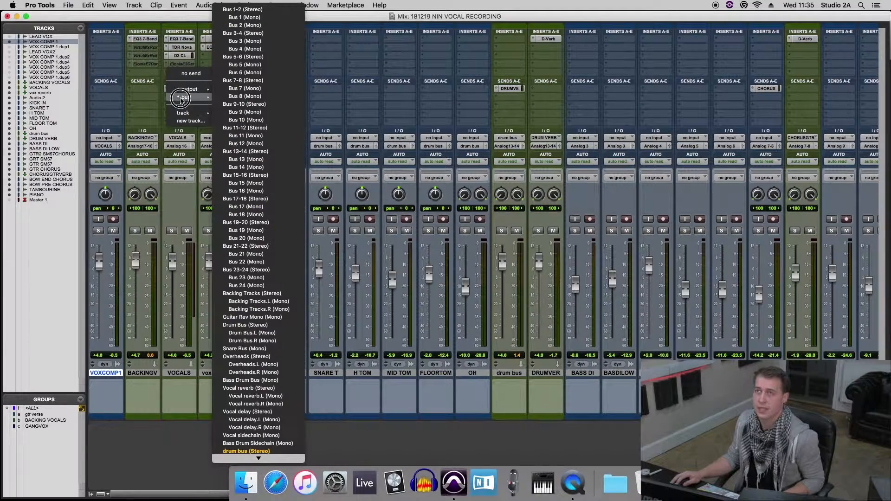
{"action": "left_click", "coordinate": [161, 111]}
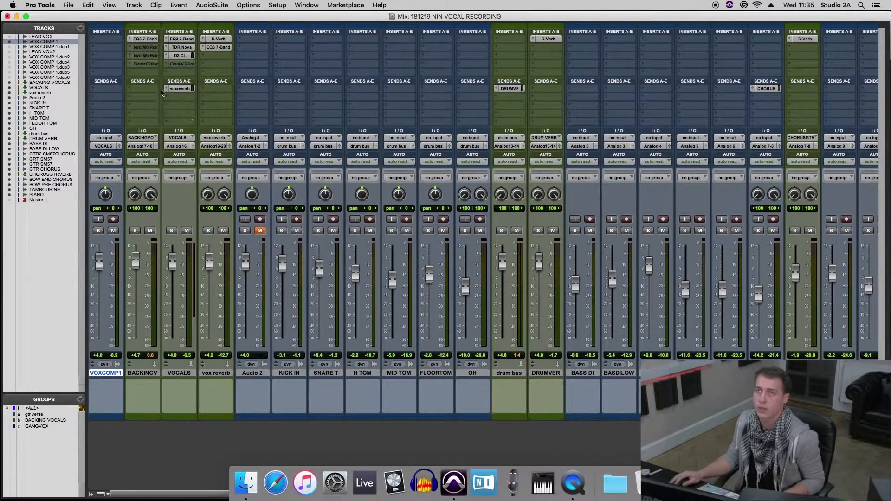
Select the vox reverb track and lower its fader to +3.8 dB
{"action": "left_click", "coordinate": [180, 373]}
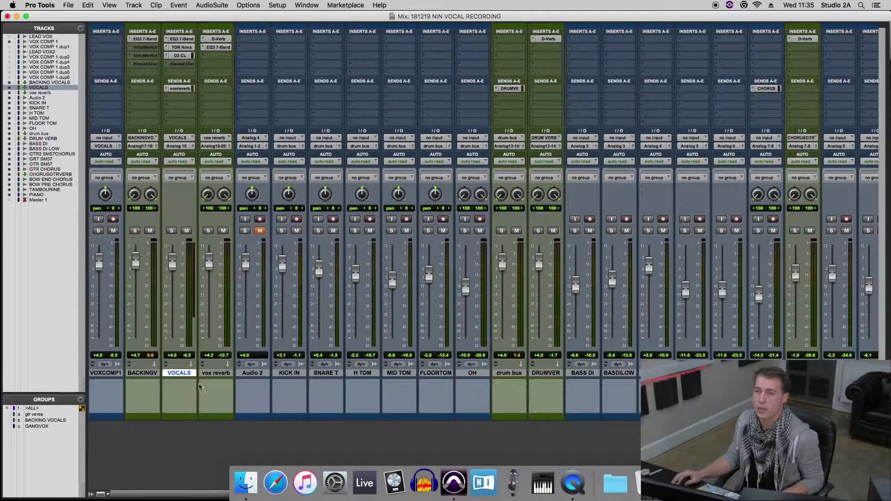
{"action": "left_click", "coordinate": [214, 374]}
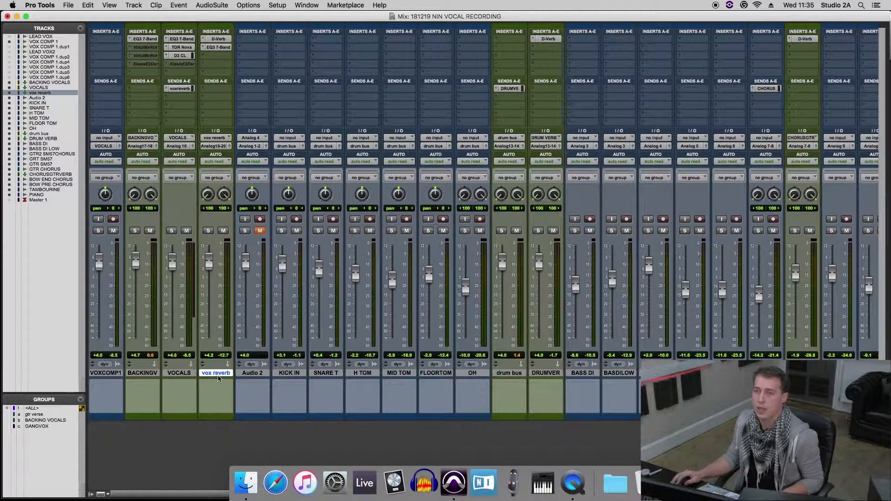
{"action": "left_click_drag", "start_coordinate": [209, 264], "coordinate": [209, 271]}
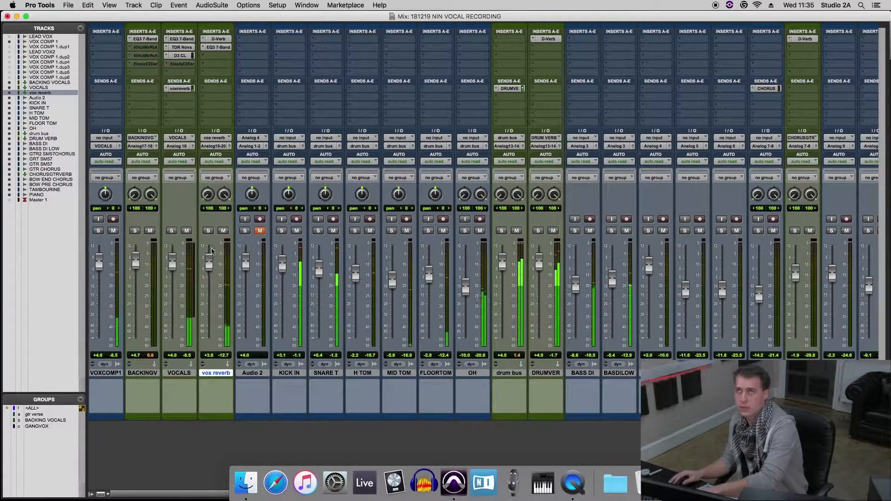
Compare the vox reverb with its EQ3 7-Band bypassed during playback, and open the EQ to make it active again
{"action": "left_click", "coordinate": [220, 49], "text": "super"}
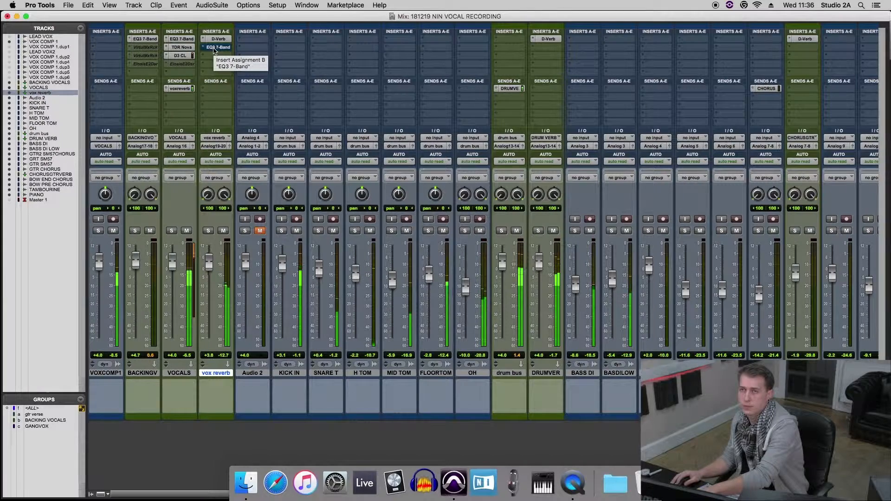
{"action": "left_click", "coordinate": [215, 48]}
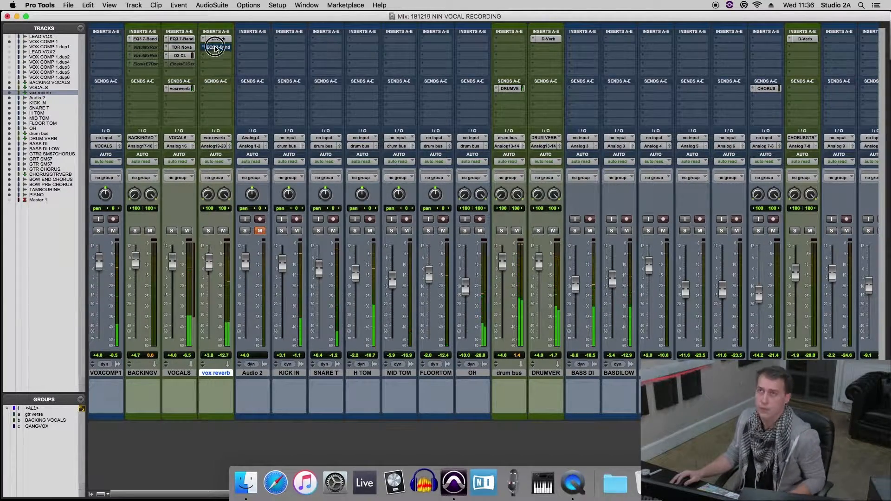
{"action": "left_click_drag", "start_coordinate": [303, 133], "coordinate": [331, 129]}
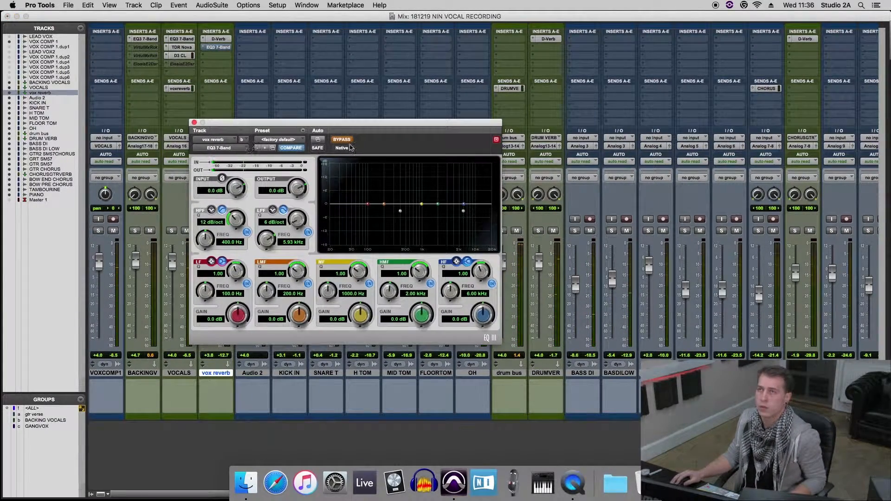
{"action": "left_click", "coordinate": [342, 141]}
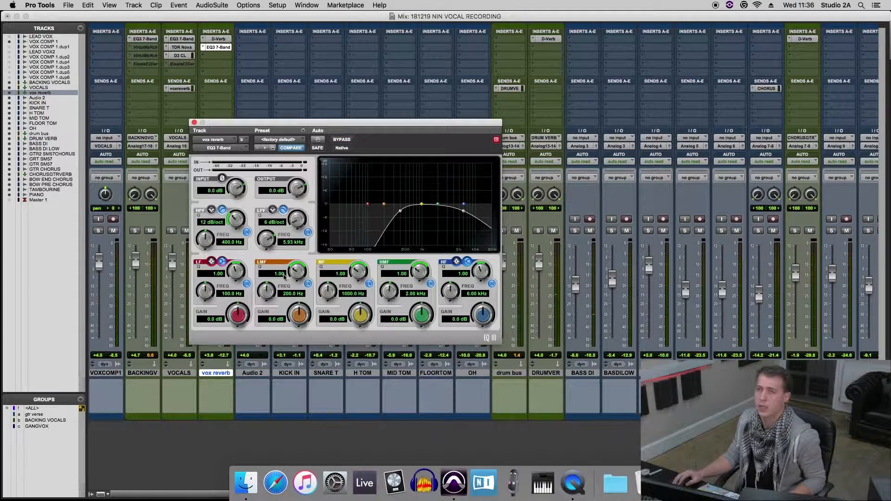
Switch off the high-pass and low-pass filters in the vox reverb EQ and move its window clear of the vocal channels
{"action": "left_click", "coordinate": [246, 231]}
{"action": "left_click", "coordinate": [307, 232]}
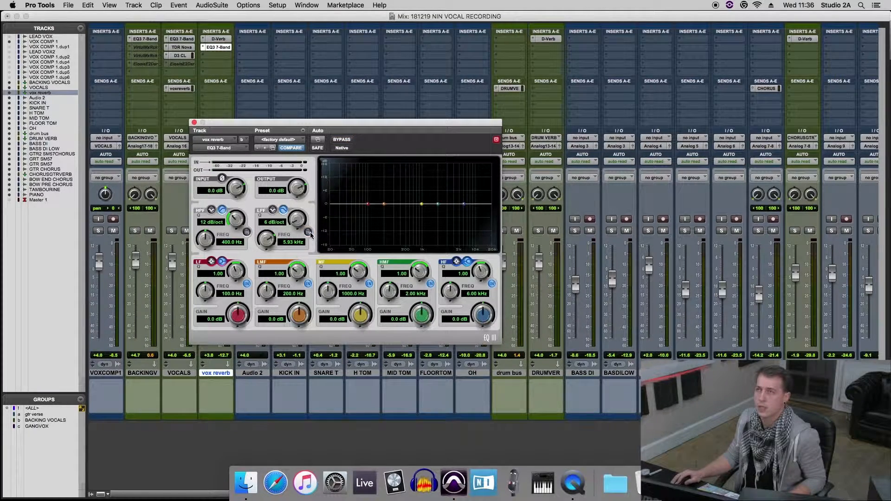
{"action": "left_click_drag", "start_coordinate": [364, 121], "coordinate": [451, 112]}
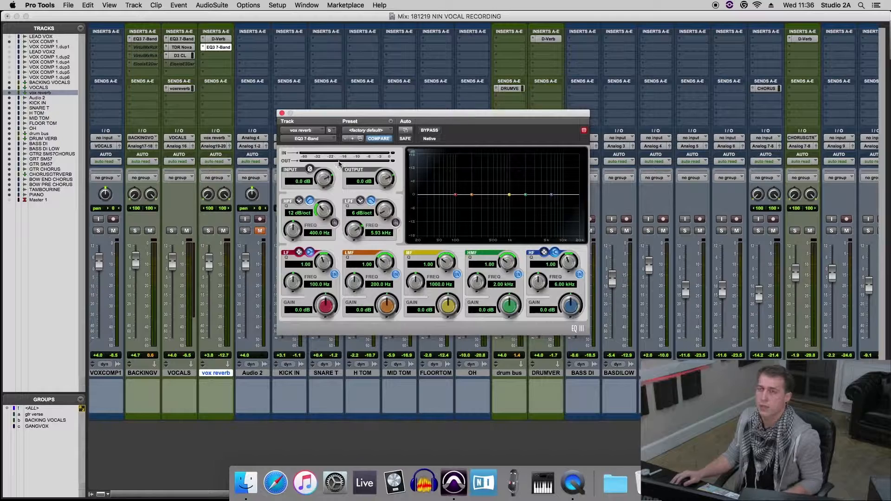
{"action": "left_click_drag", "start_coordinate": [385, 113], "coordinate": [409, 100]}
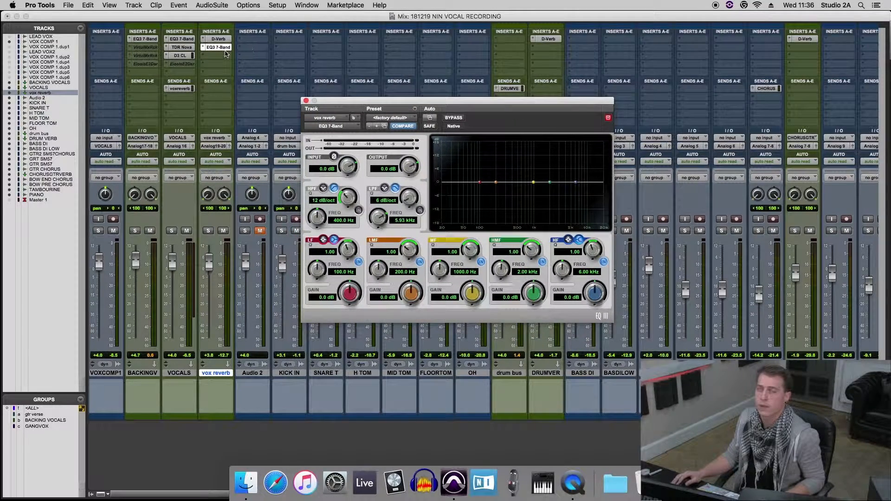
Audition the reverb with only the low-pass filter active, lowering its frequency to 120 Hz, and switch the filter off
{"action": "left_click", "coordinate": [358, 211]}
{"action": "left_click", "coordinate": [358, 212]}
{"action": "left_click", "coordinate": [419, 210]}
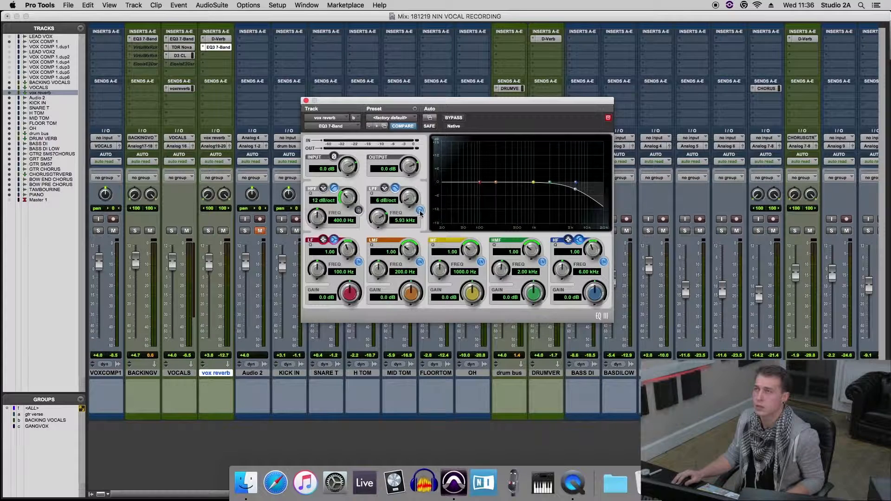
{"action": "left_click_drag", "start_coordinate": [379, 217], "coordinate": [368, 312]}
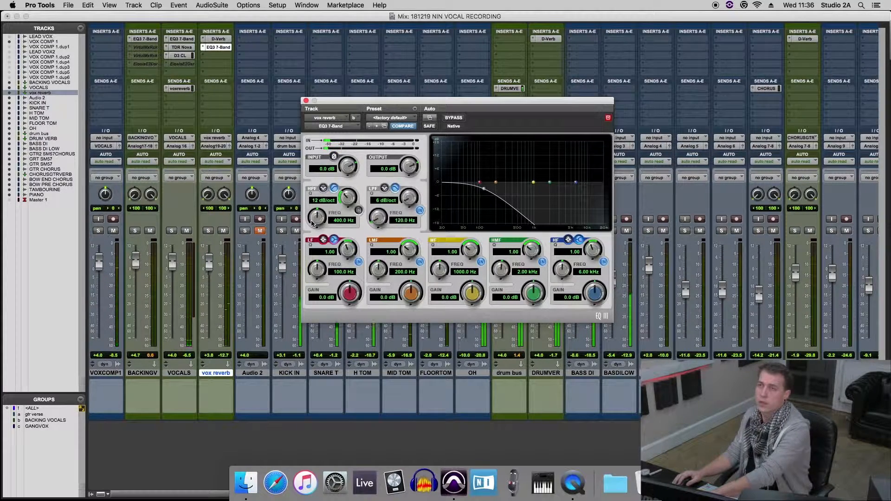
{"action": "left_click", "coordinate": [420, 211]}
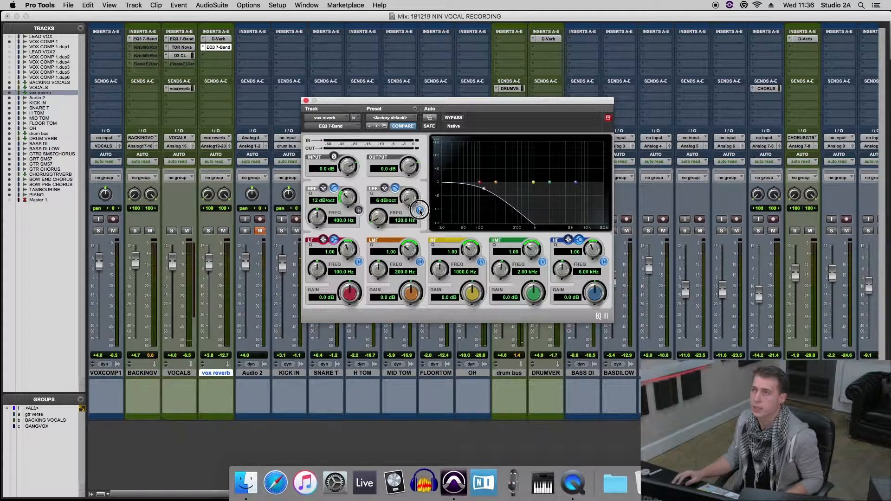
Enable the high-pass and low-pass filters in the vox reverb EQ and set the low-pass frequency to 6.49 kHz
{"action": "left_click", "coordinate": [359, 210]}
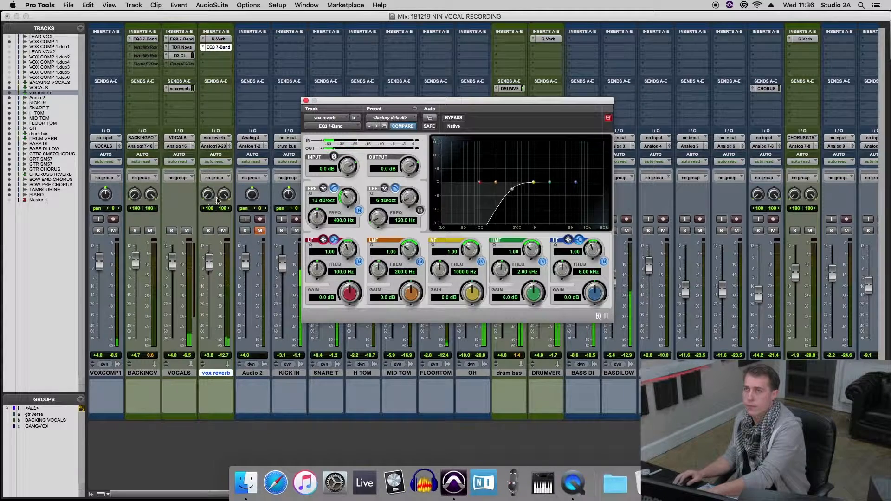
{"action": "left_click", "coordinate": [420, 211]}
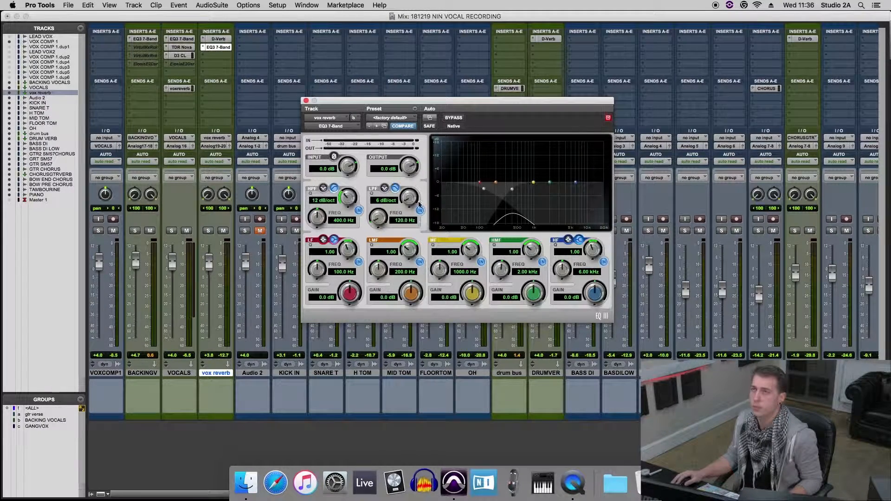
{"action": "left_click", "coordinate": [419, 211]}
{"action": "left_click", "coordinate": [419, 210]}
{"action": "left_click_drag", "start_coordinate": [381, 221], "coordinate": [376, 173]}
{"action": "left_click_drag", "start_coordinate": [377, 219], "coordinate": [377, 232]}
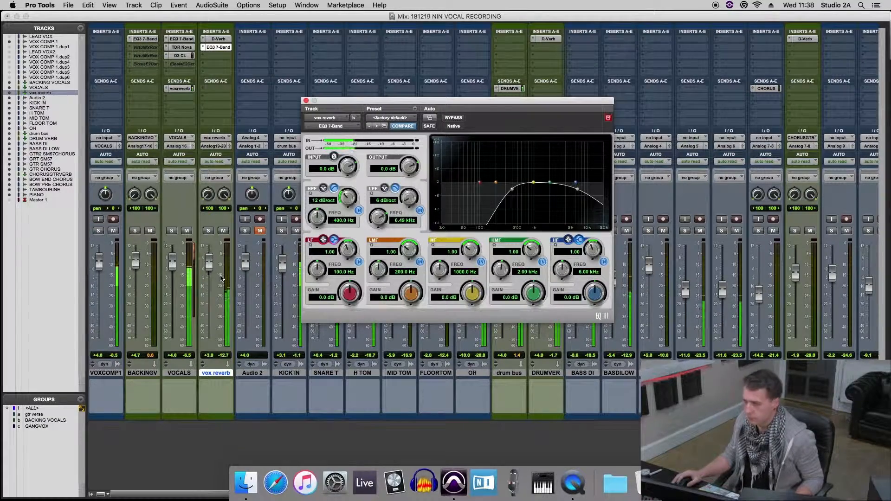
Return to the Edit window, close the vox reverb EQ and stop playback
{"action": "key", "text": "super+equal"}
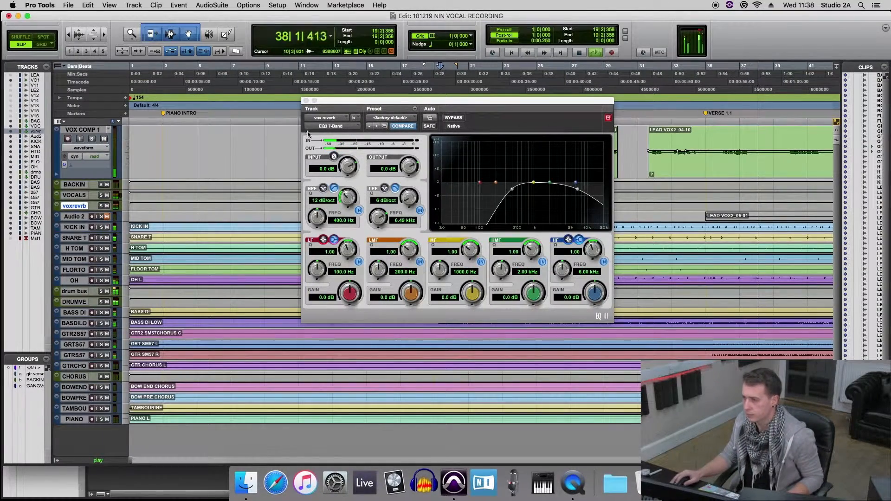
{"action": "left_click", "coordinate": [306, 101]}
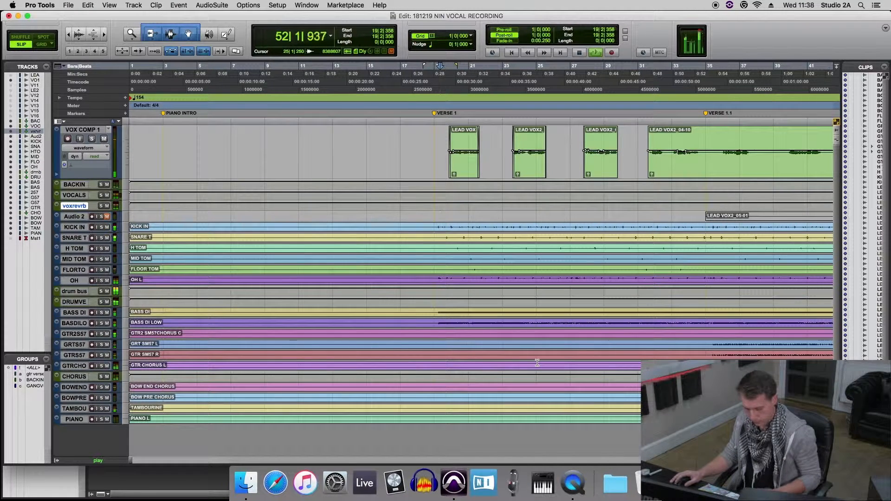
{"action": "key", "text": "space"}
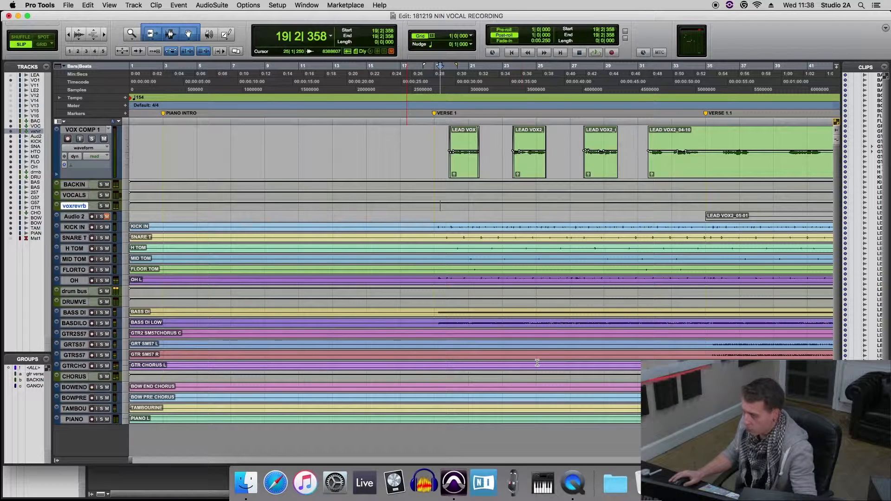